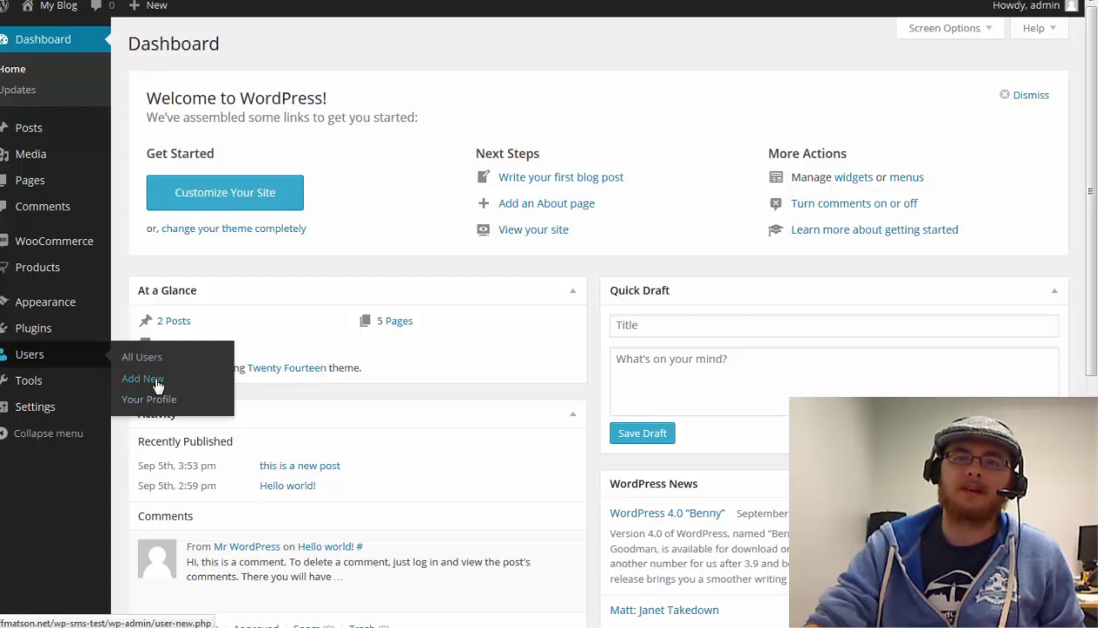
Step: Start a new user with username thisisausername and an example.com e-mail address
{"action": "left_click", "coordinate": [156, 382]}
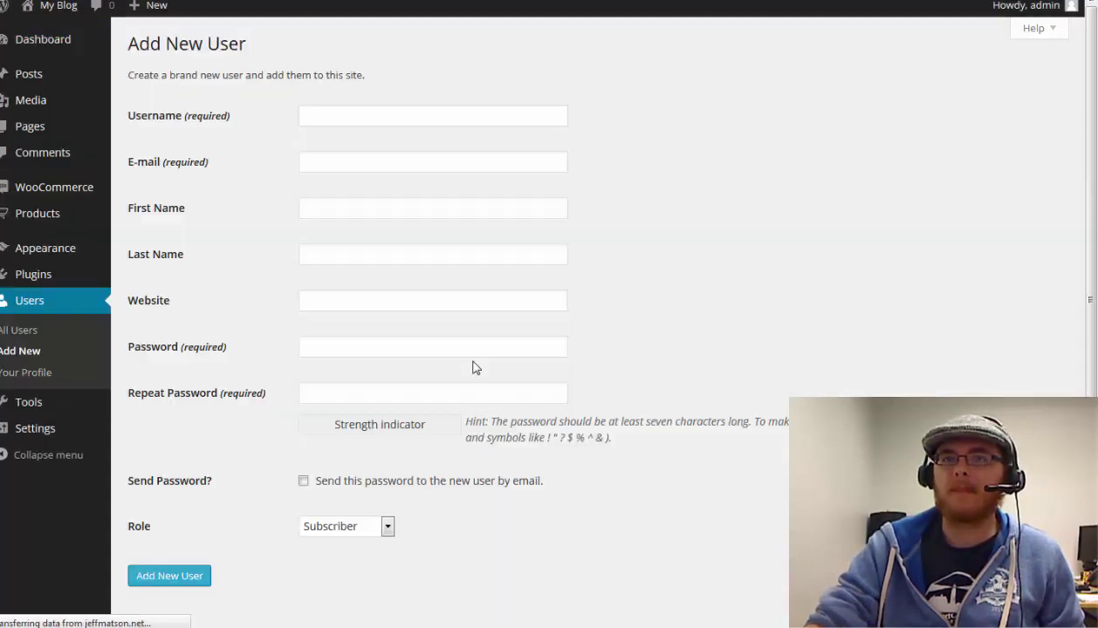
{"action": "left_click", "coordinate": [372, 116]}
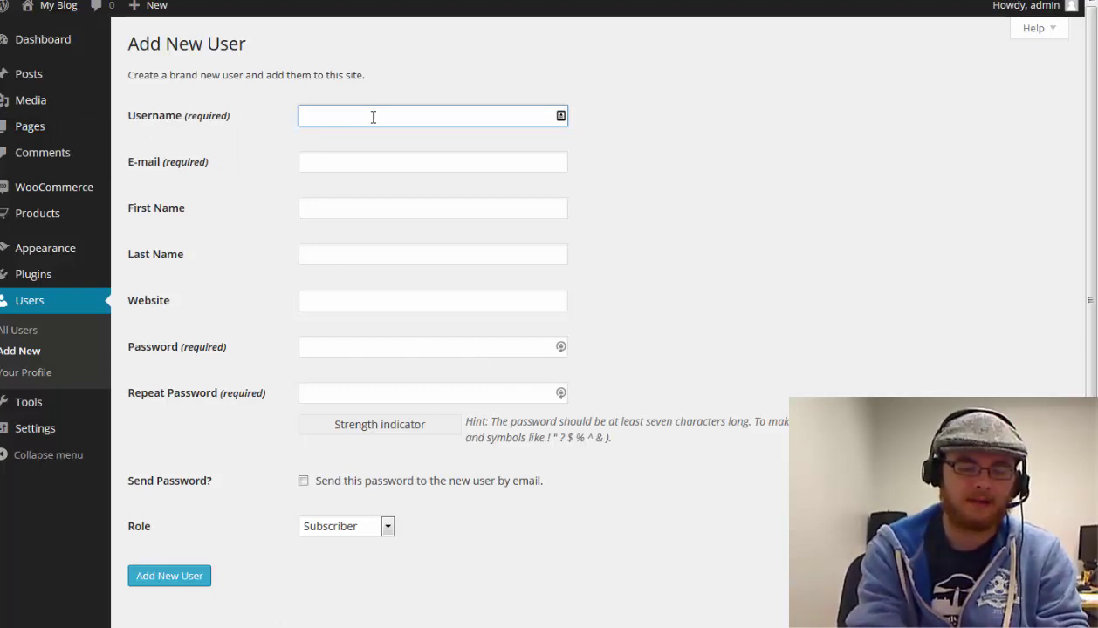
{"action": "type", "text": "this "}
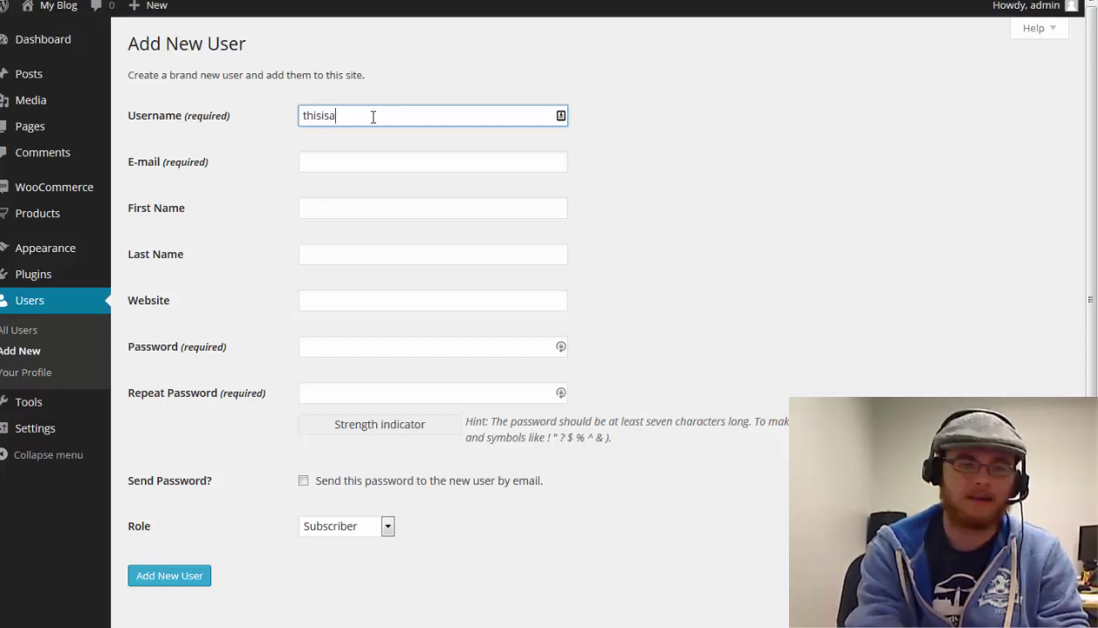
{"action": "type", "text": "username"}
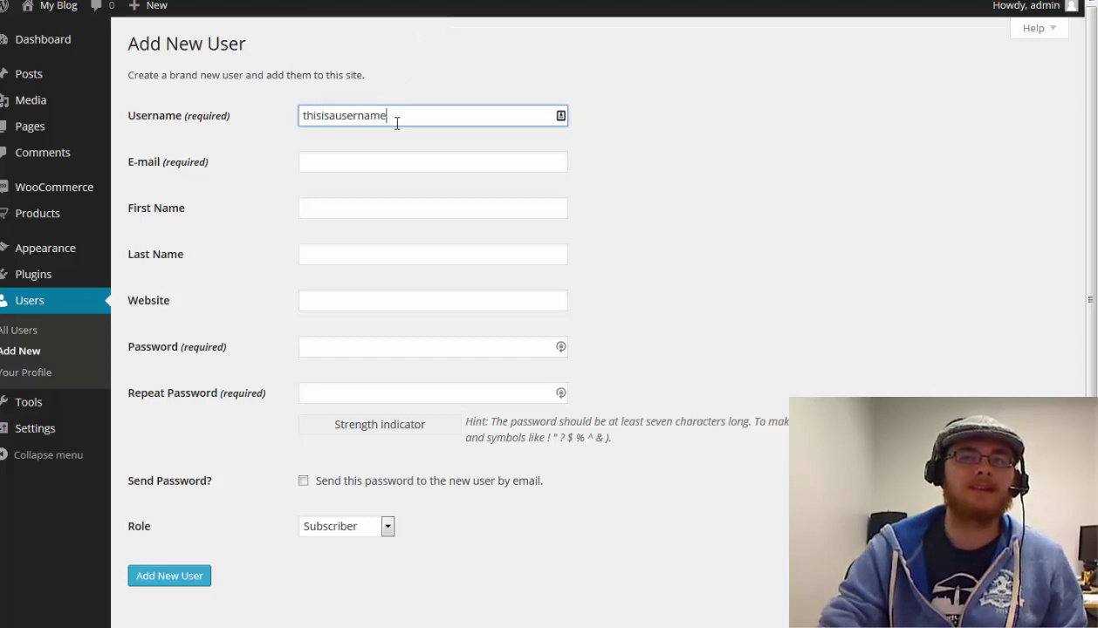
{"action": "double_click", "coordinate": [378, 115]}
{"action": "left_click", "coordinate": [382, 160]}
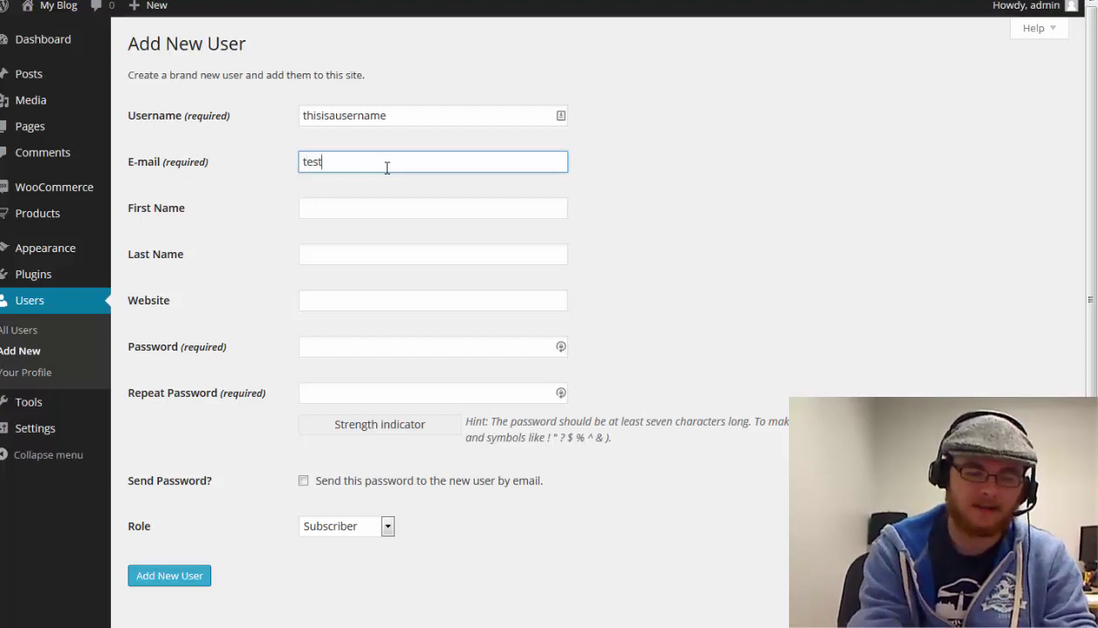
{"action": "type", "text": "@example.com"}
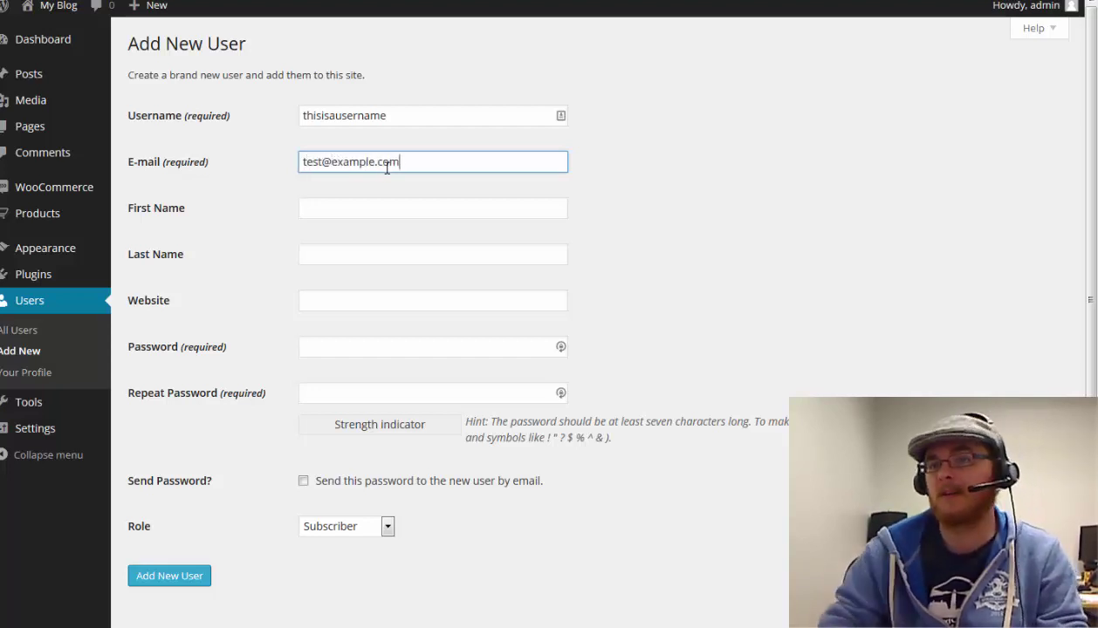
{"action": "key", "text": "Tab"}
{"action": "key", "text": "Tab"}
{"action": "key", "text": "Tab"}
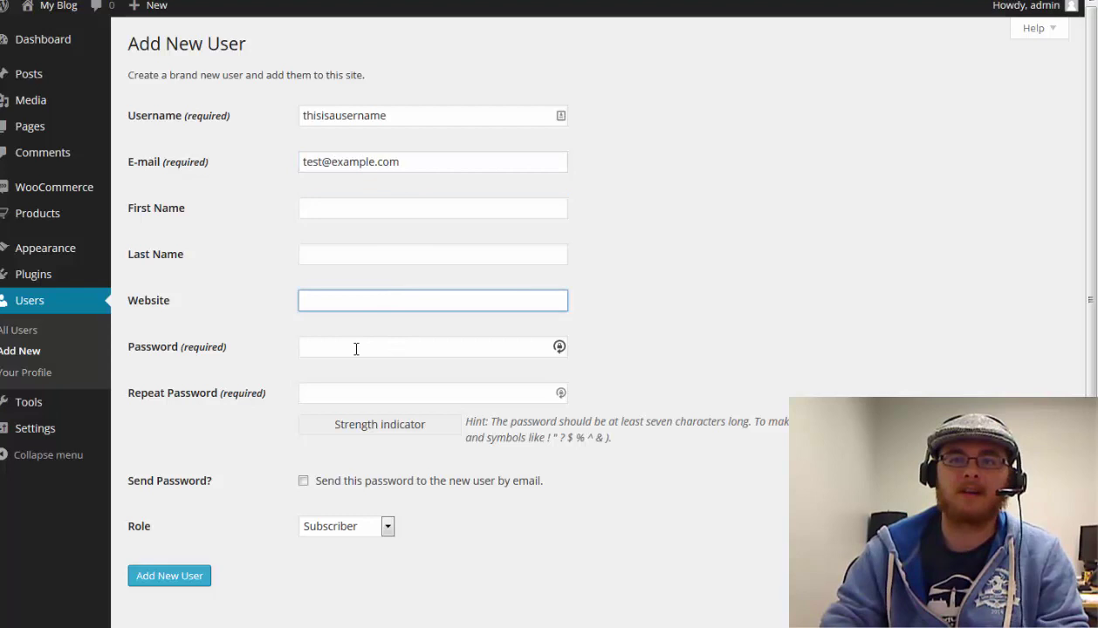
Step: Enter the new user's password, with a repeat entry that does not match yet
{"action": "left_click", "coordinate": [356, 349]}
{"action": "left_click", "coordinate": [365, 209]}
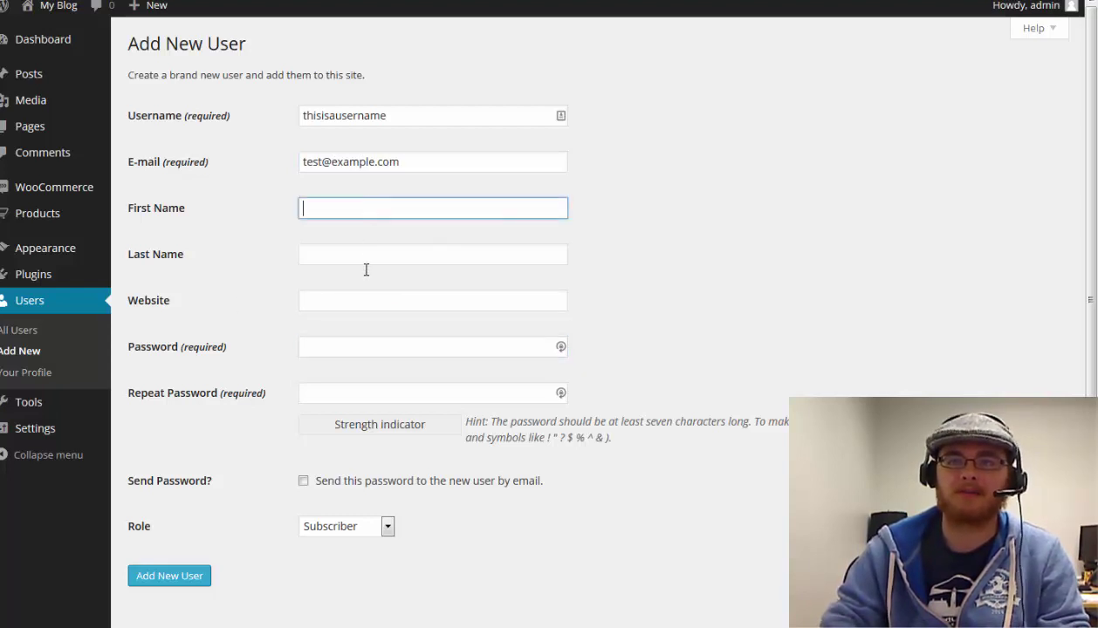
{"action": "left_click", "coordinate": [362, 277]}
{"action": "left_click", "coordinate": [355, 349]}
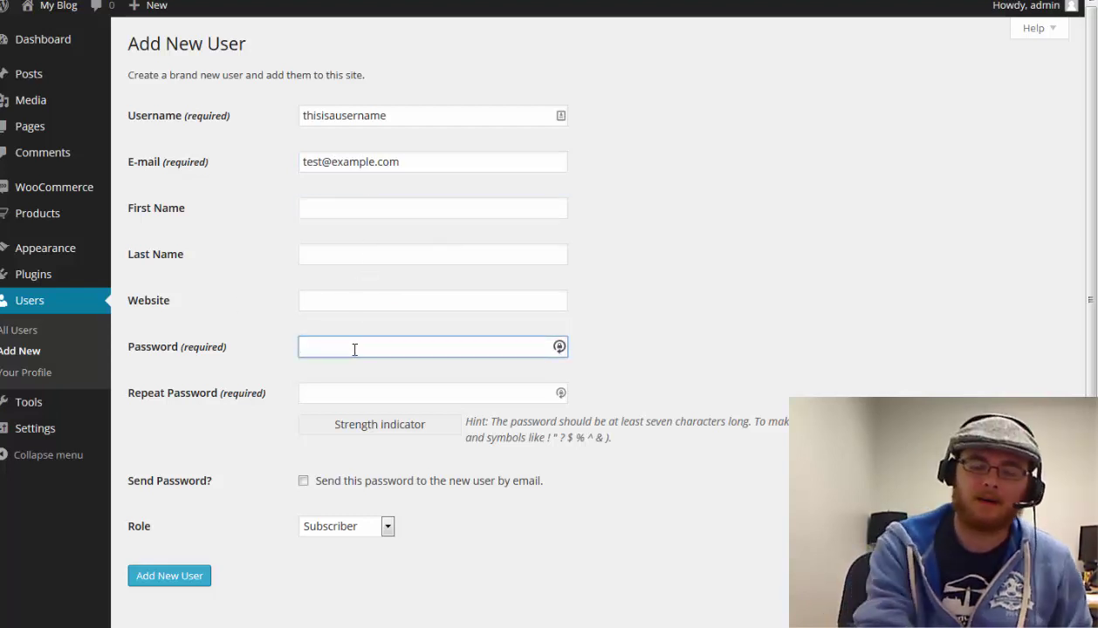
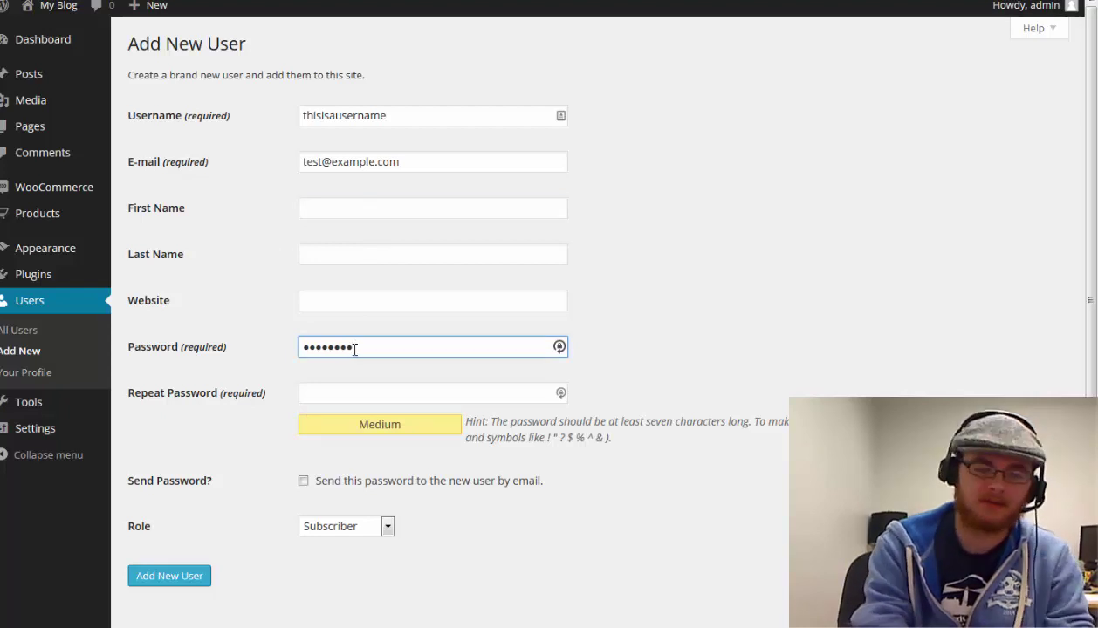
{"action": "key", "text": "Tab"}
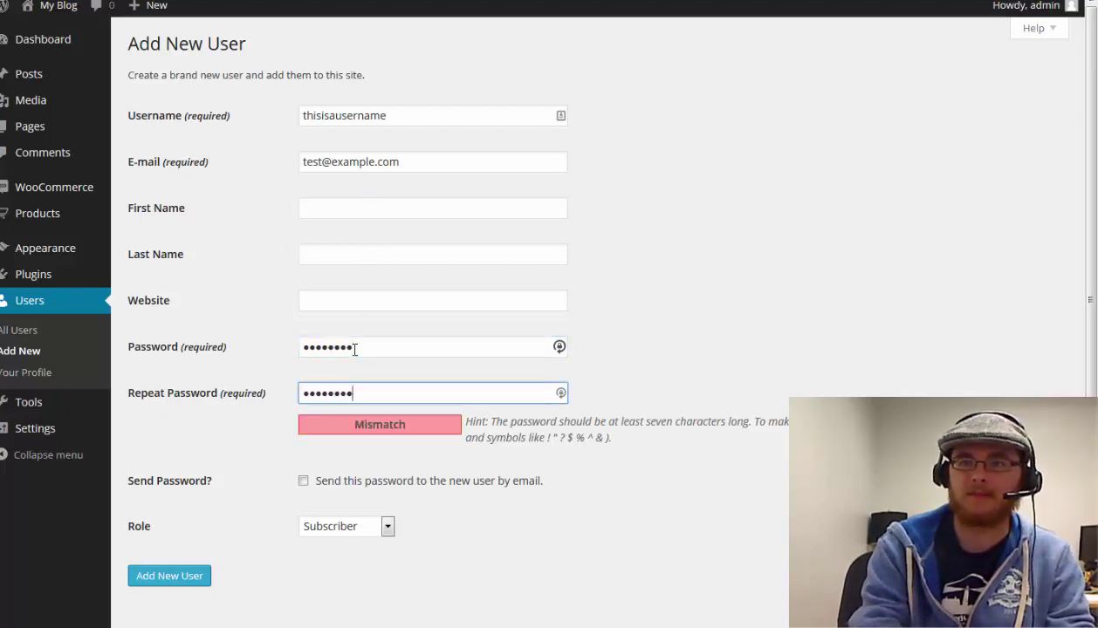
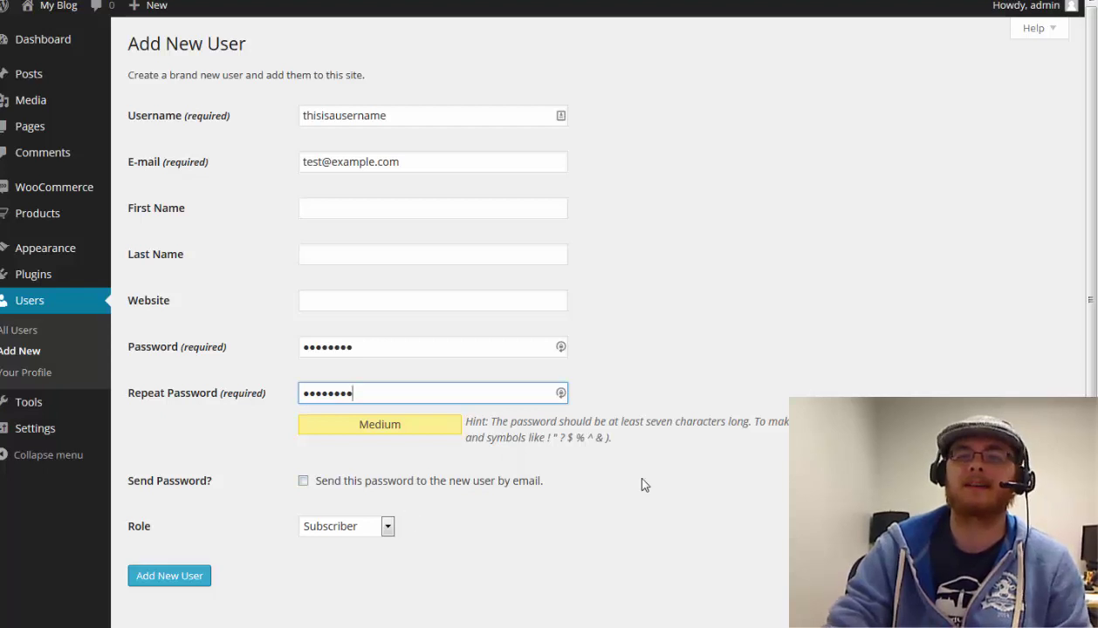
Step: Set thisisausername's role to Administrator and add the user
{"action": "scroll", "coordinate": [689, 475], "scroll_direction": "down", "scroll_amount": 1}
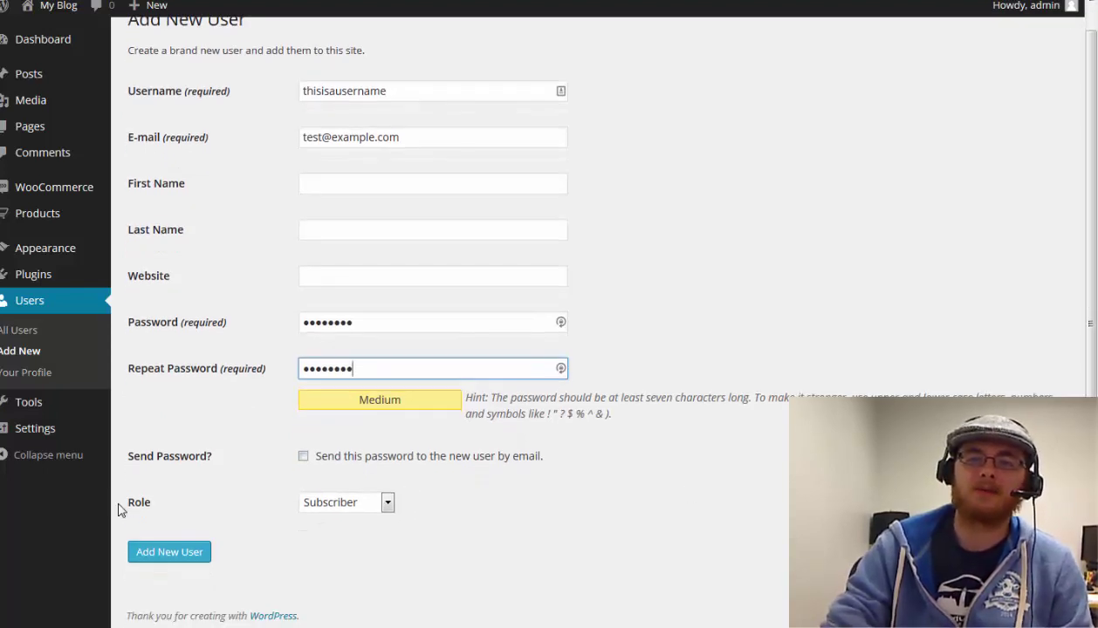
{"action": "left_click", "coordinate": [389, 504]}
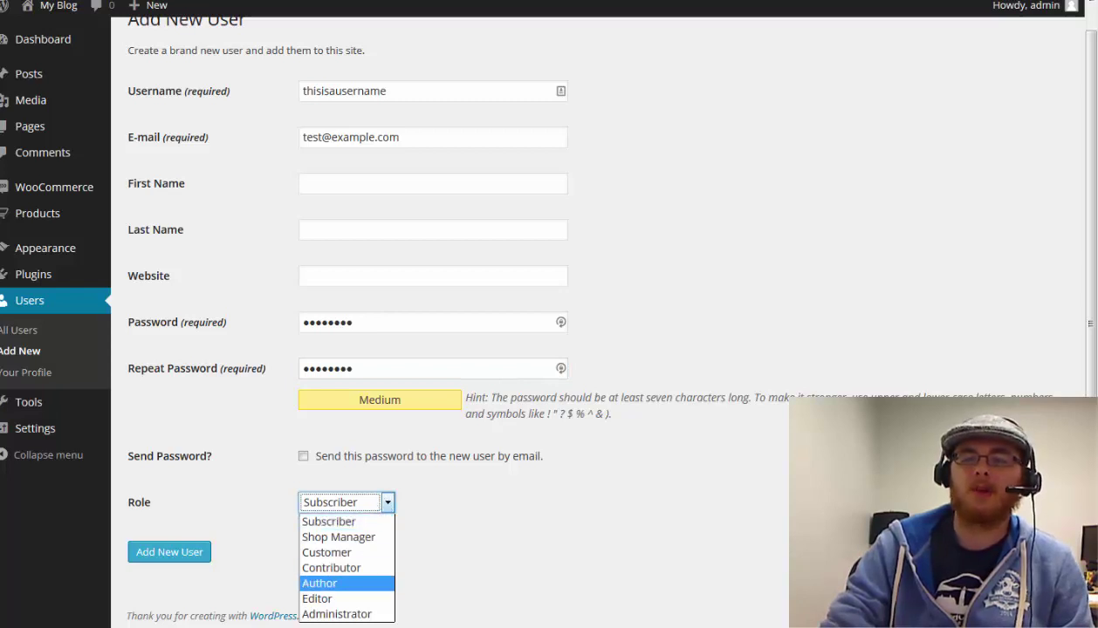
{"action": "left_click", "coordinate": [357, 616]}
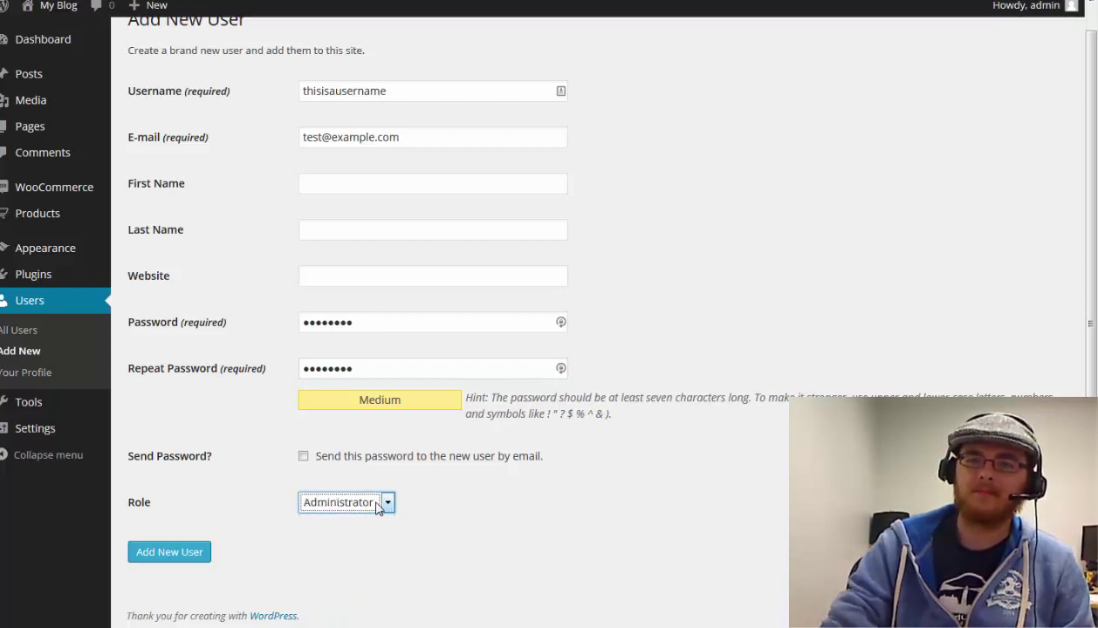
{"action": "left_click", "coordinate": [183, 559]}
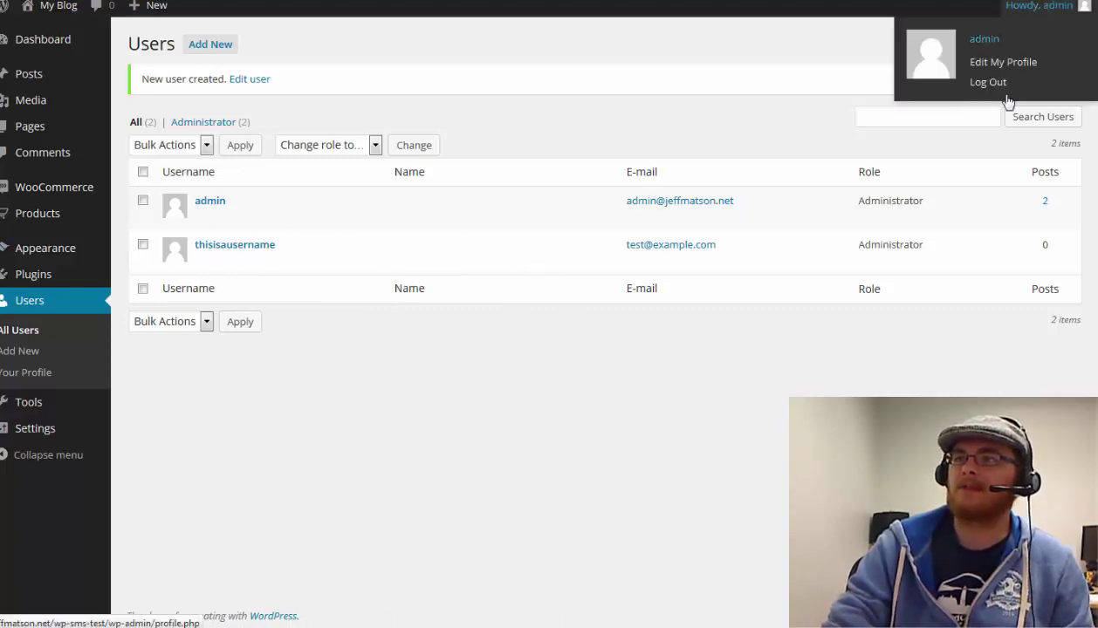
{"action": "mouse_move", "coordinate": [1030, 6]}
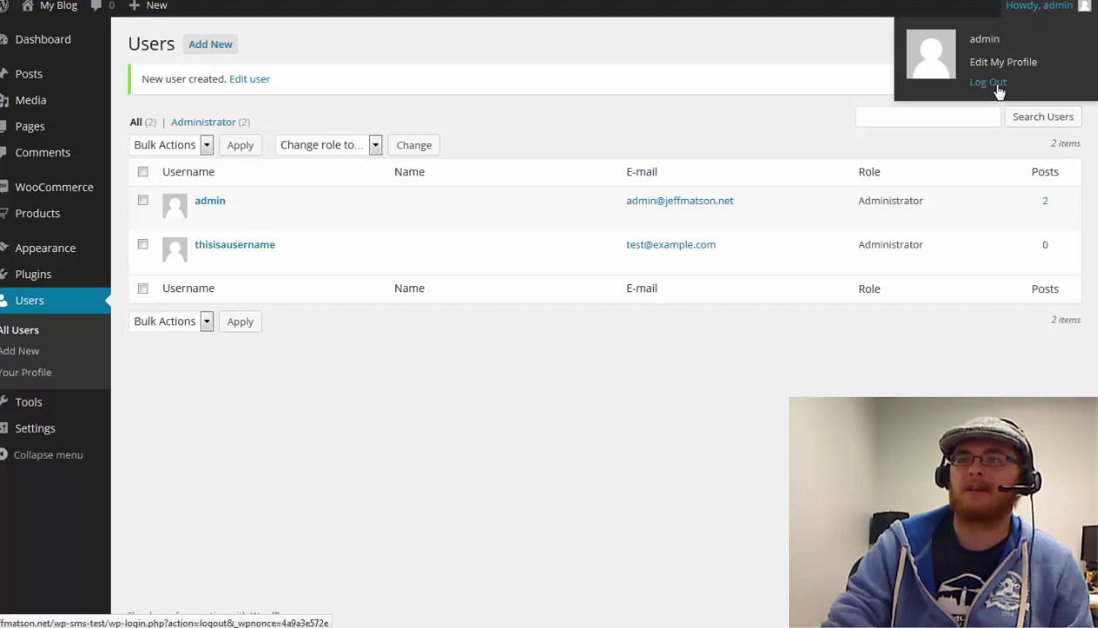
Step: Log out of admin and log in as thisisausername with the account password
{"action": "left_click", "coordinate": [997, 87]}
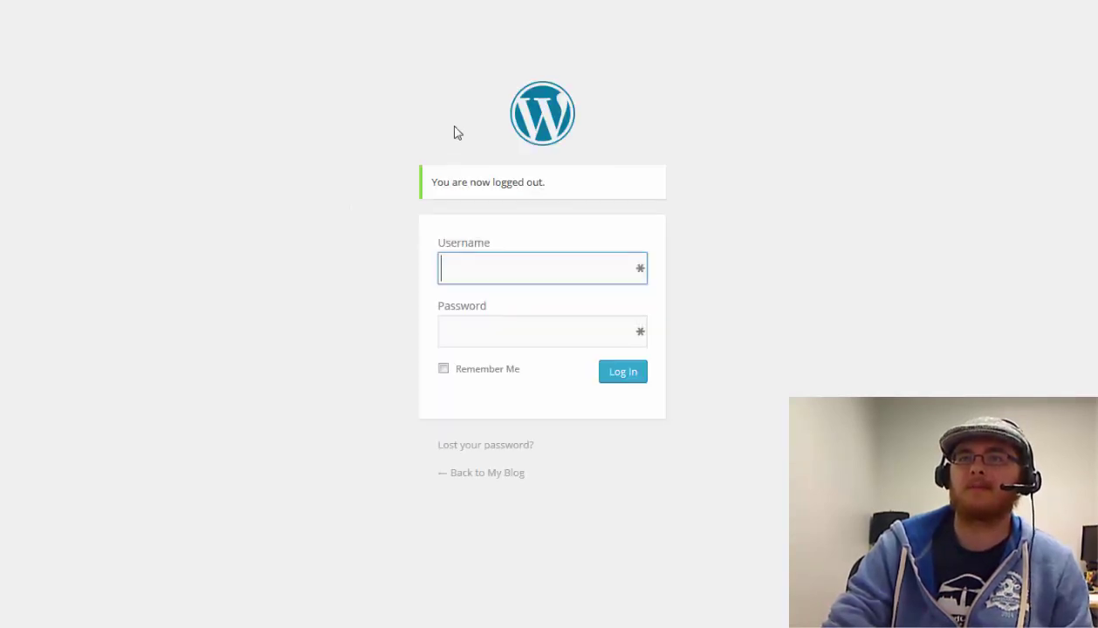
{"action": "left_click", "coordinate": [517, 267]}
{"action": "type", "text": "th"}
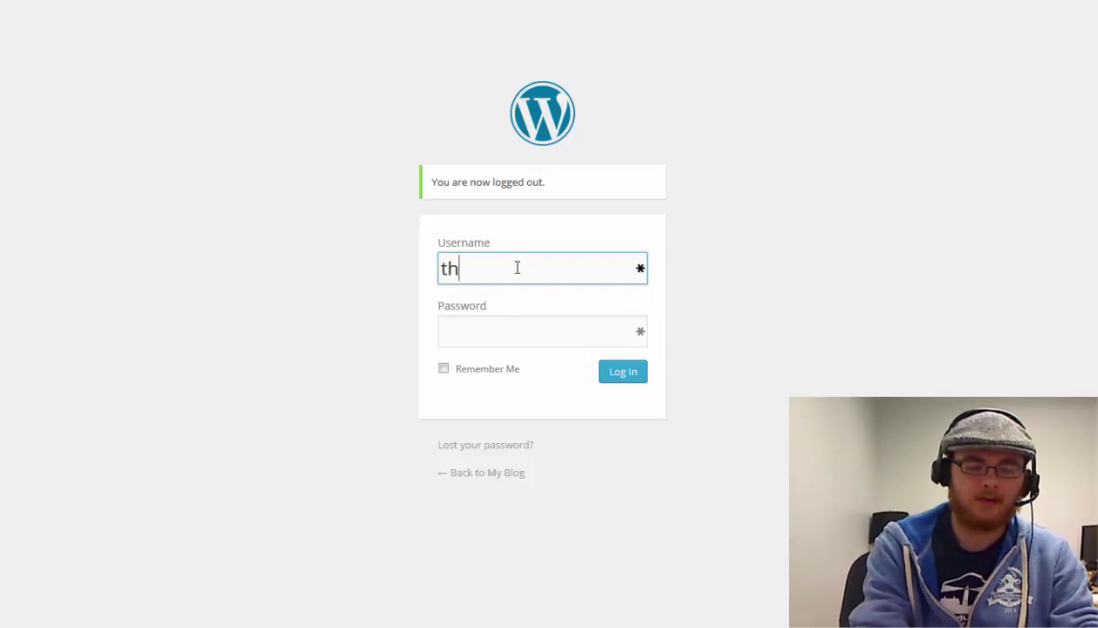
{"action": "type", "text": "isisaus"}
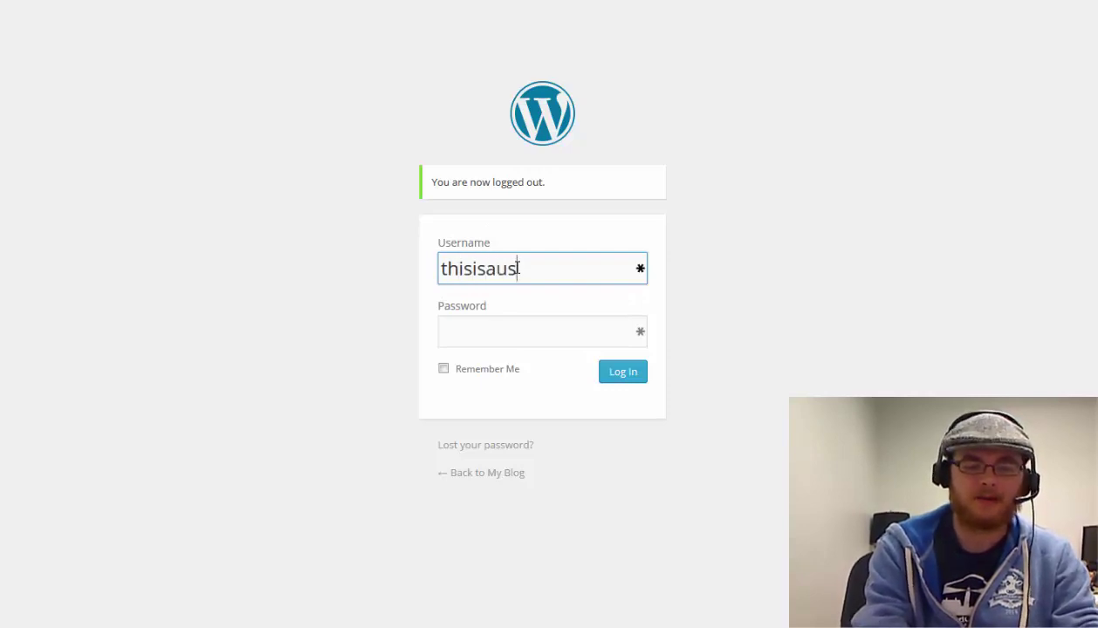
{"action": "type", "text": "ername"}
{"action": "key", "text": "Tab"}
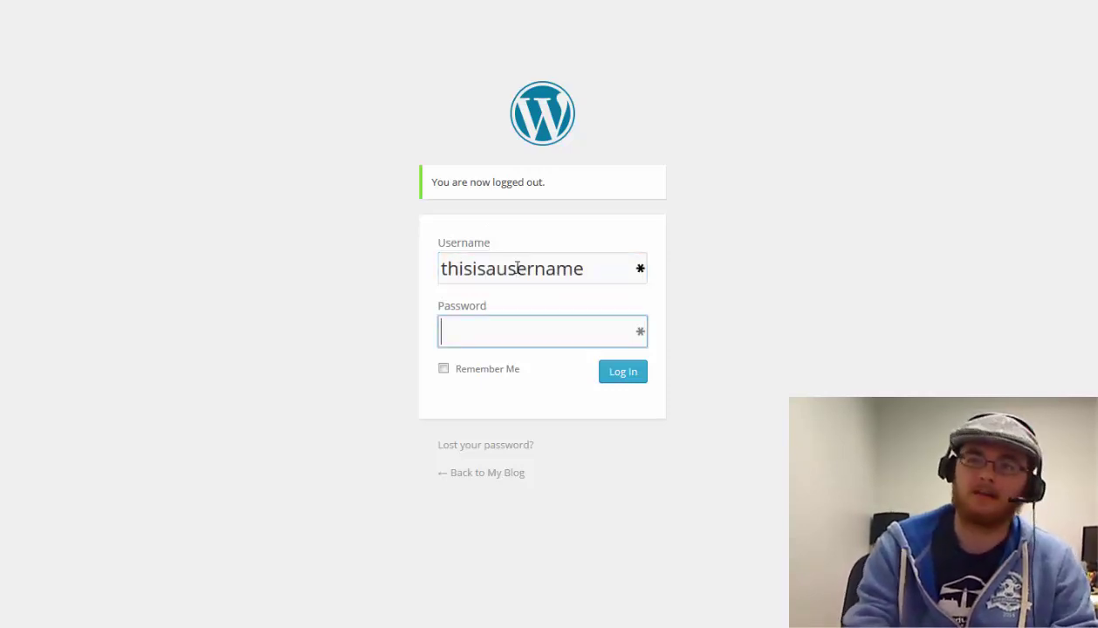
{"action": "type", "text": "password"}
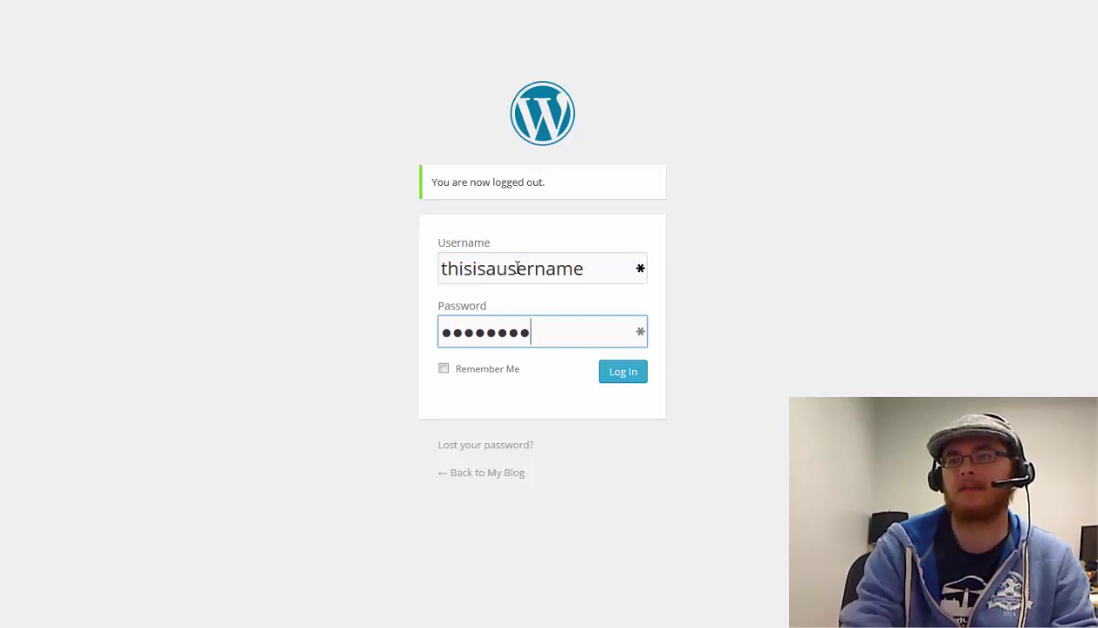
{"action": "key", "text": "Return"}
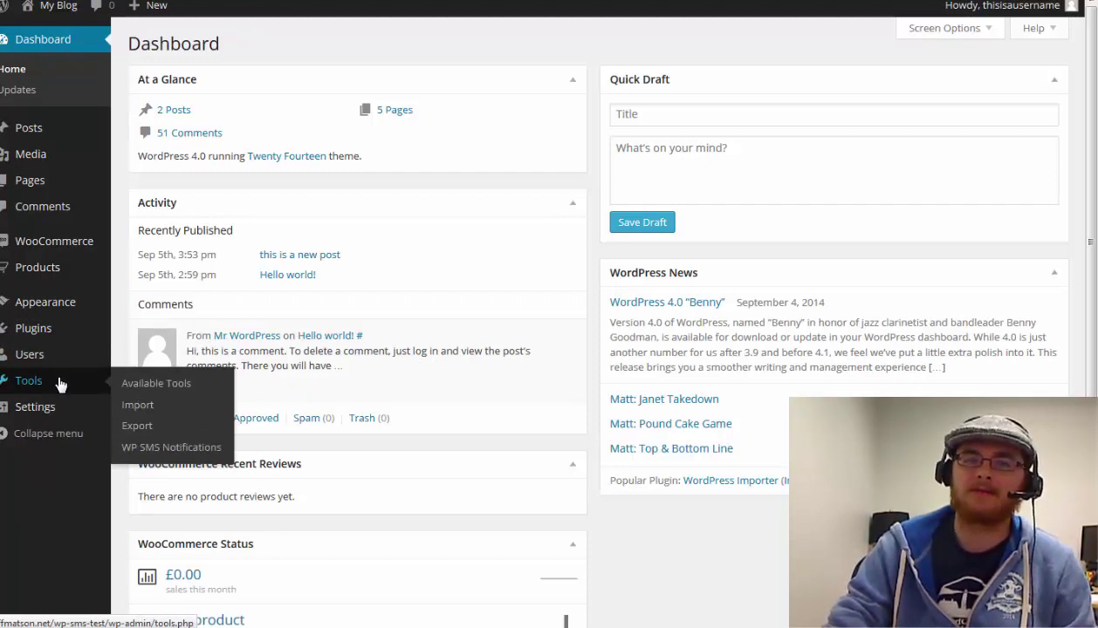
{"action": "mouse_move", "coordinate": [29, 355]}
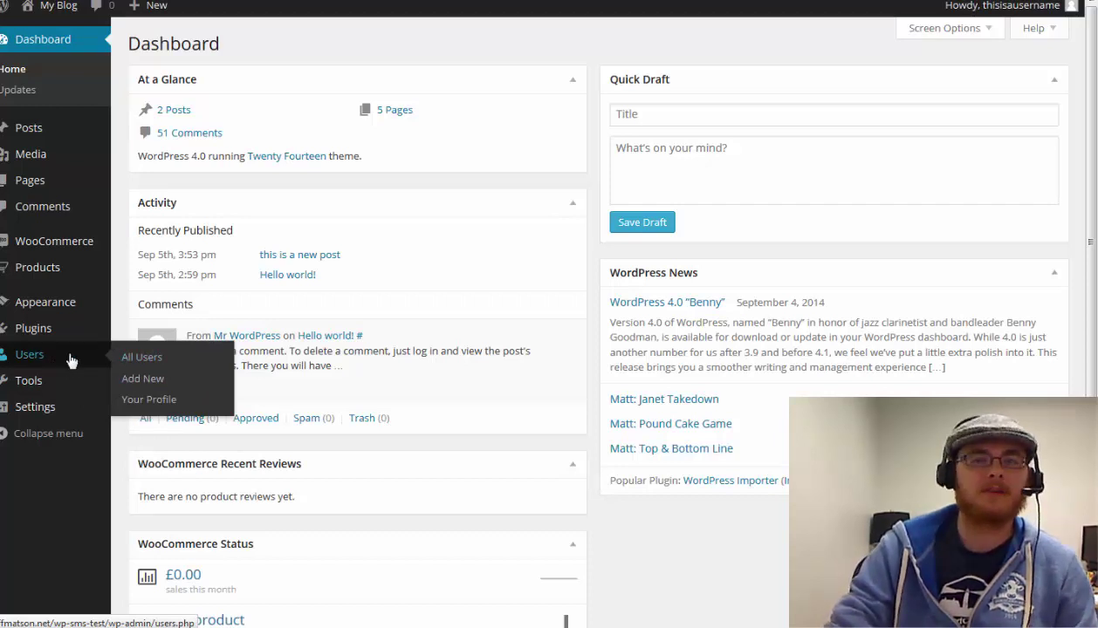
Step: From All Users, delete admin and confirm, with all its content attributed to thisisausername
{"action": "left_click", "coordinate": [135, 365]}
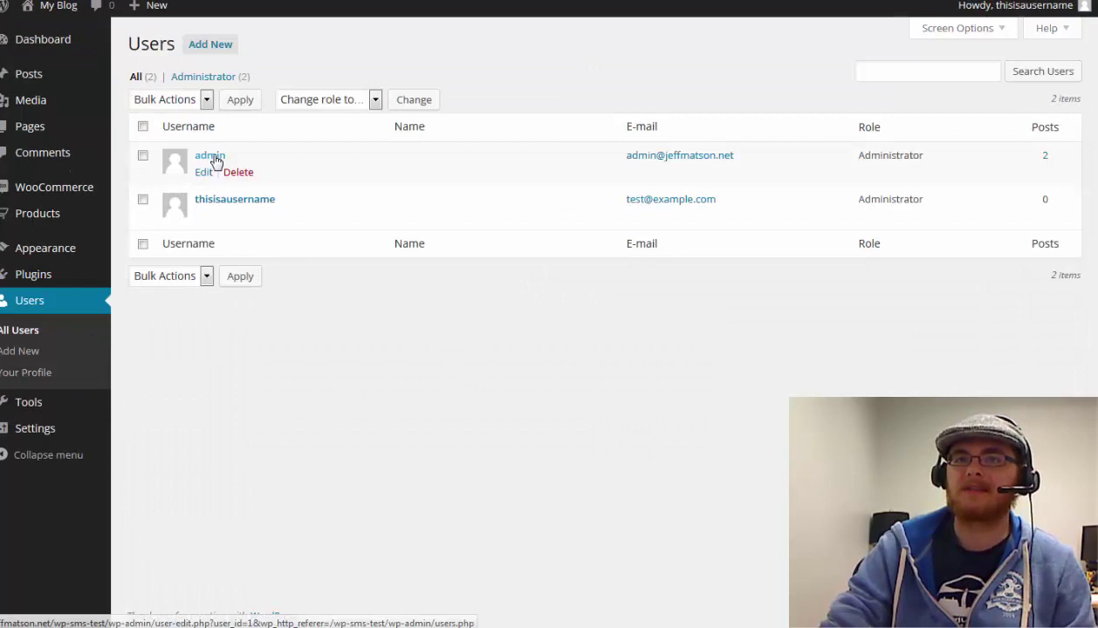
{"action": "mouse_move", "coordinate": [209, 162]}
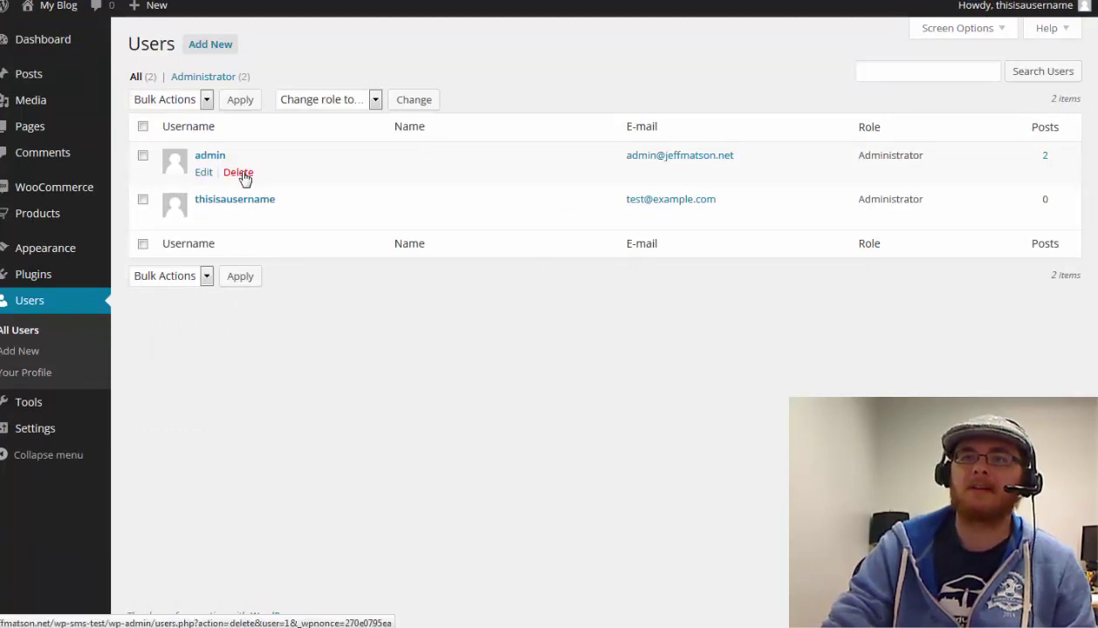
{"action": "left_click", "coordinate": [240, 173]}
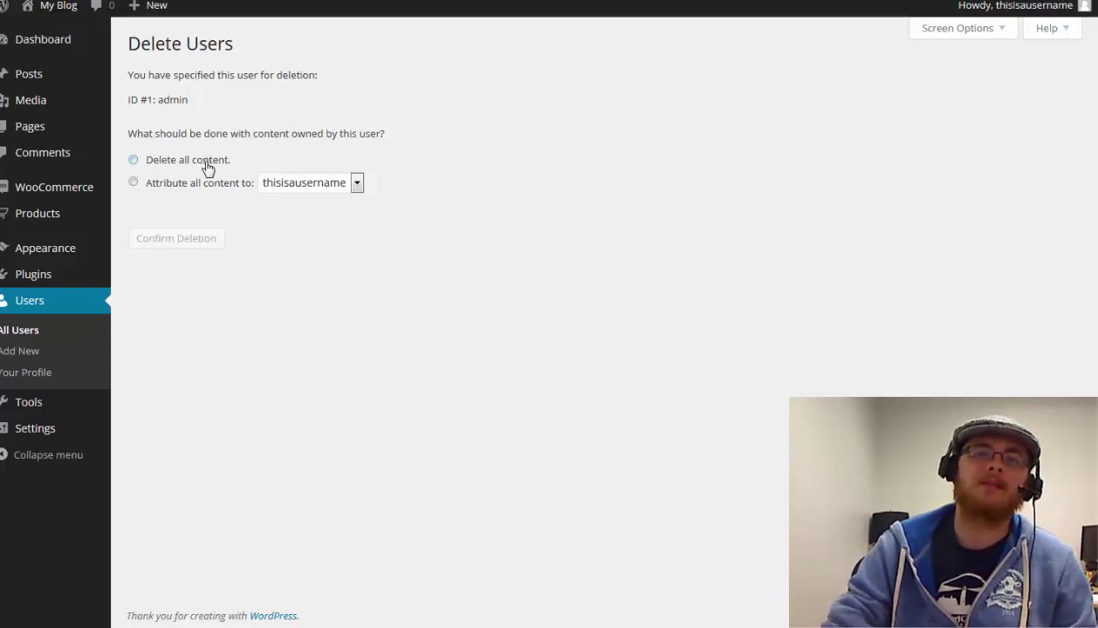
{"action": "left_click", "coordinate": [133, 185]}
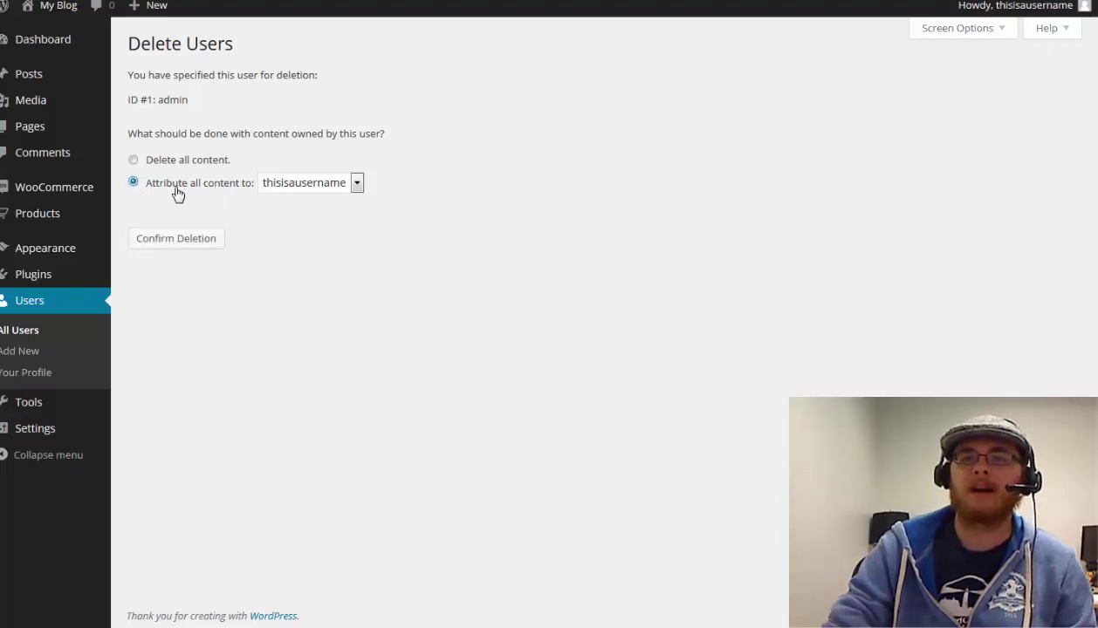
{"action": "left_click", "coordinate": [296, 187]}
{"action": "left_click", "coordinate": [297, 208]}
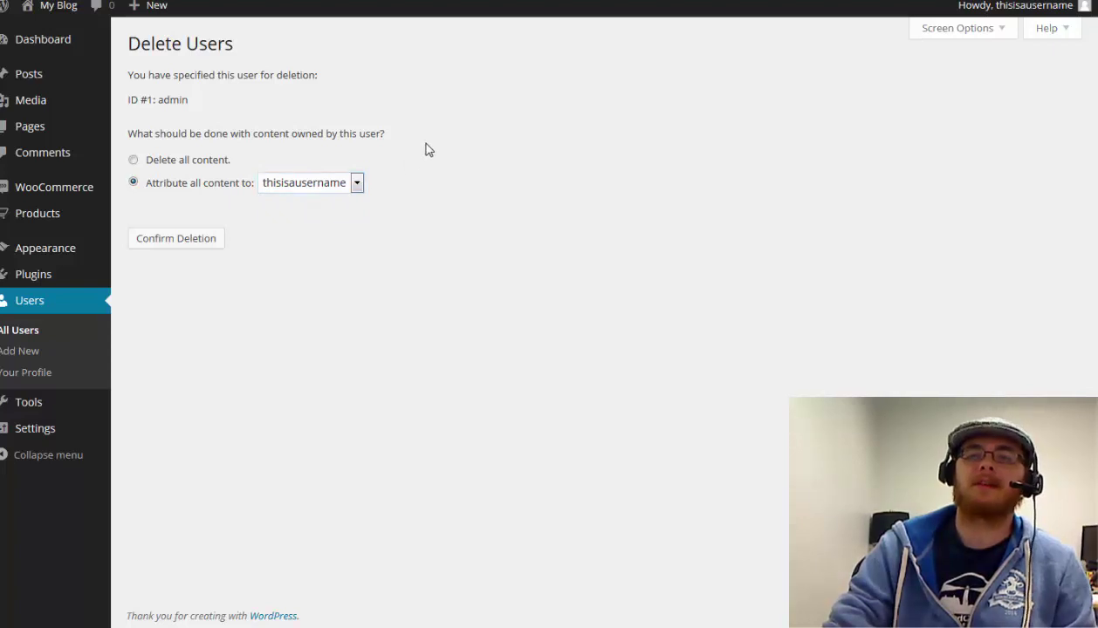
{"action": "left_click", "coordinate": [187, 242]}
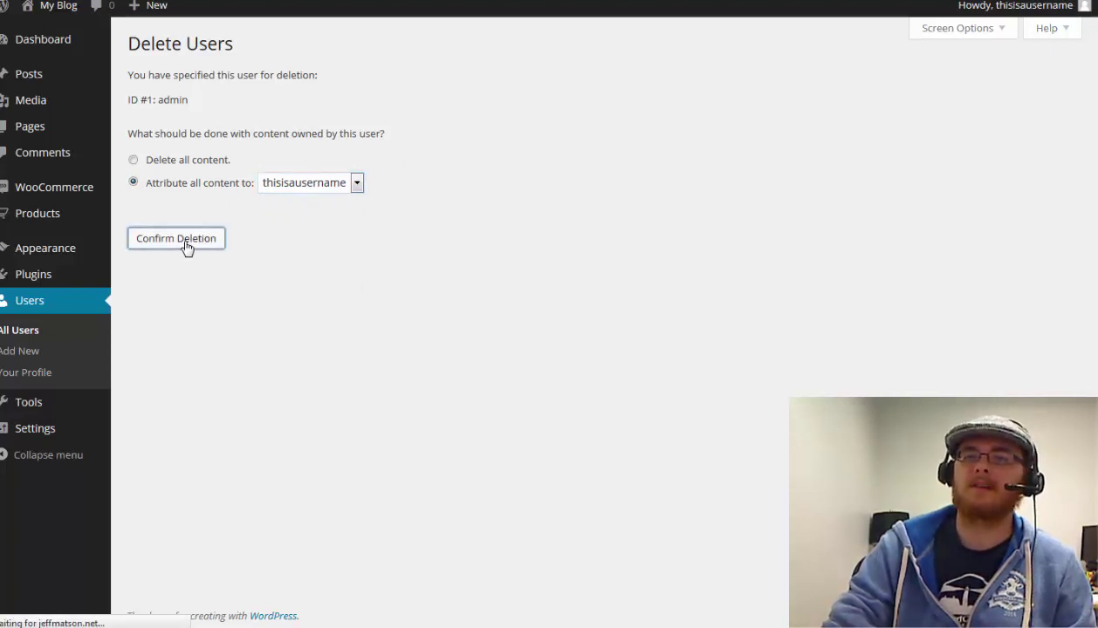